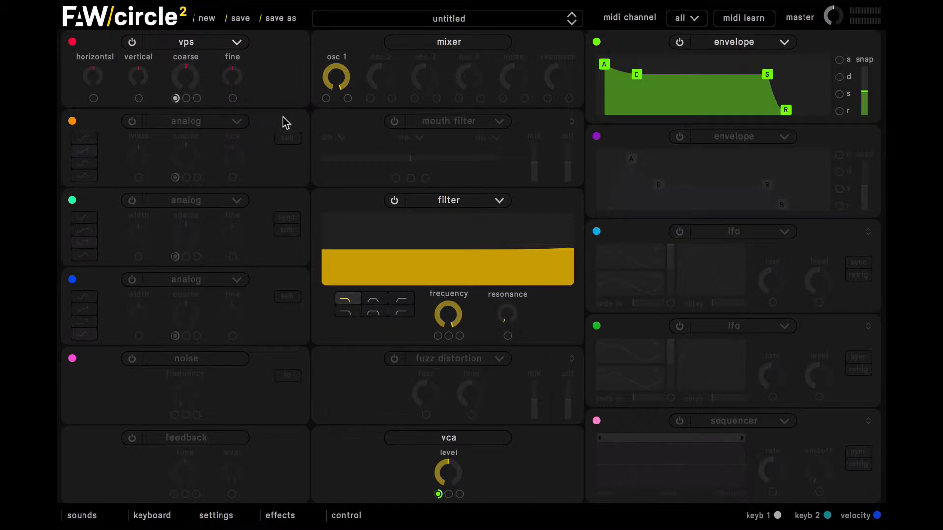
- Switch the first oscillator to analog and enable the noise module in hi mode with its frequency raised to about halfway
click(236, 42)
click(226, 60)
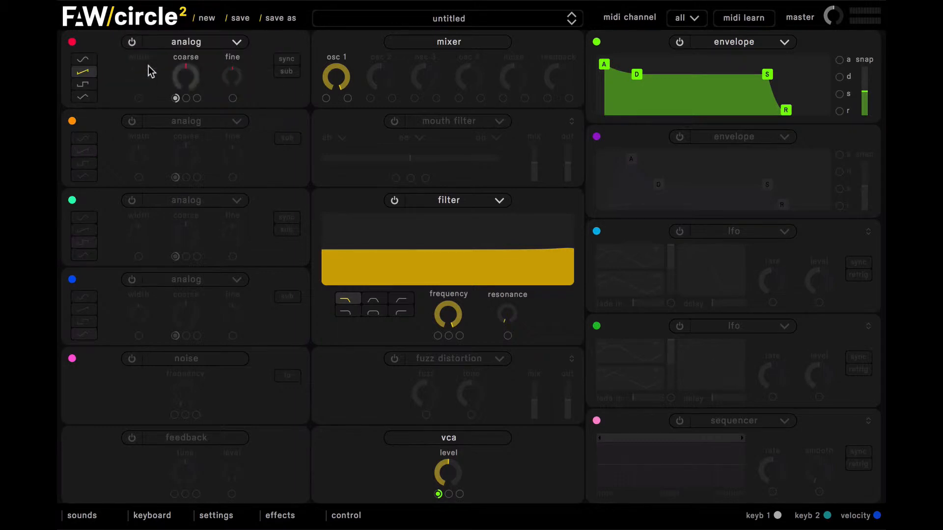
click(132, 357)
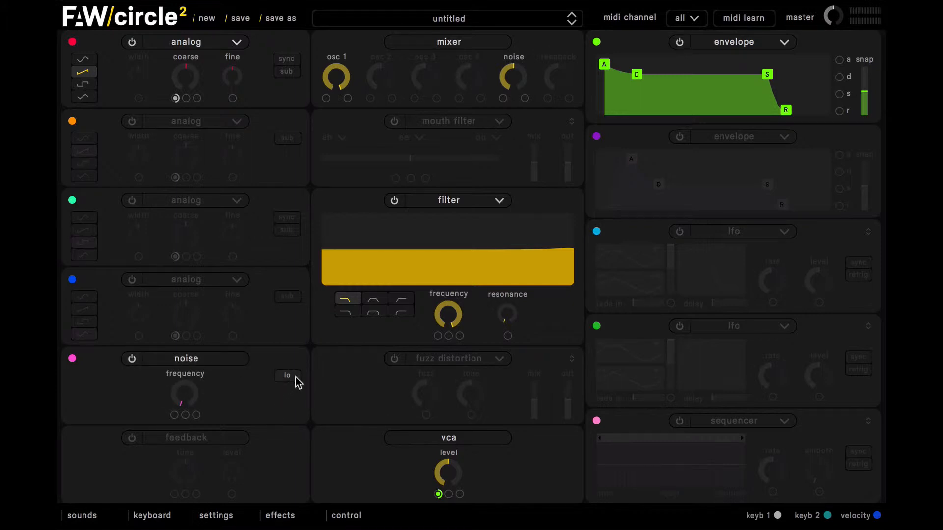
drag(186, 393, 146, 299)
- Enable the feedback module with a slightly raised level and assign keyb 1 to modulate its tune
click(133, 438)
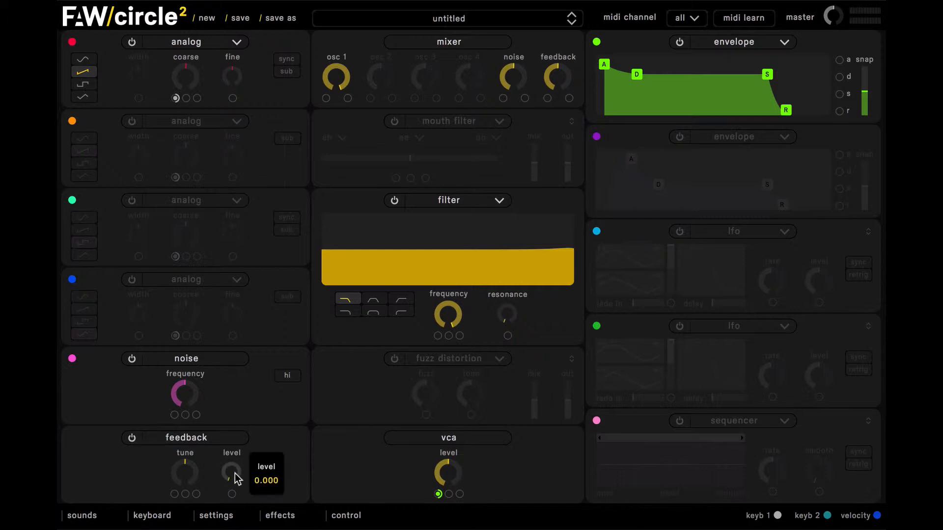
drag(235, 473, 217, 464)
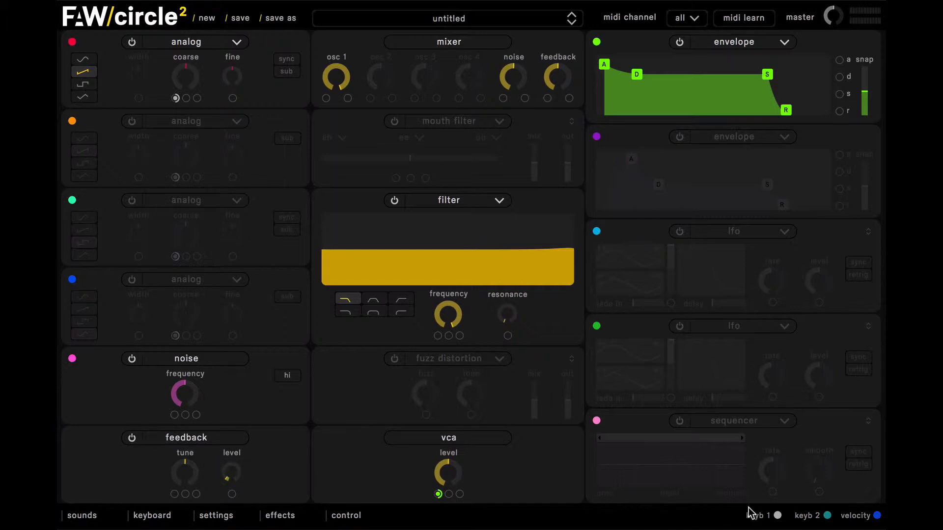
mouse_move(778, 518)
drag(778, 517, 174, 496)
- Lower the mixer's noise level to about 0.18 and turn its feedback level down slightly
drag(517, 67, 512, 133)
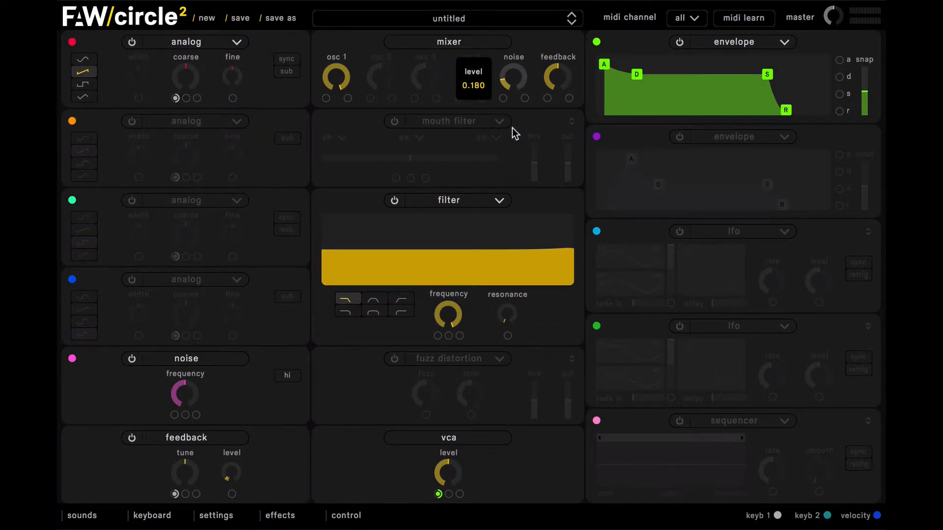
drag(552, 88, 550, 110)
drag(513, 75, 514, 81)
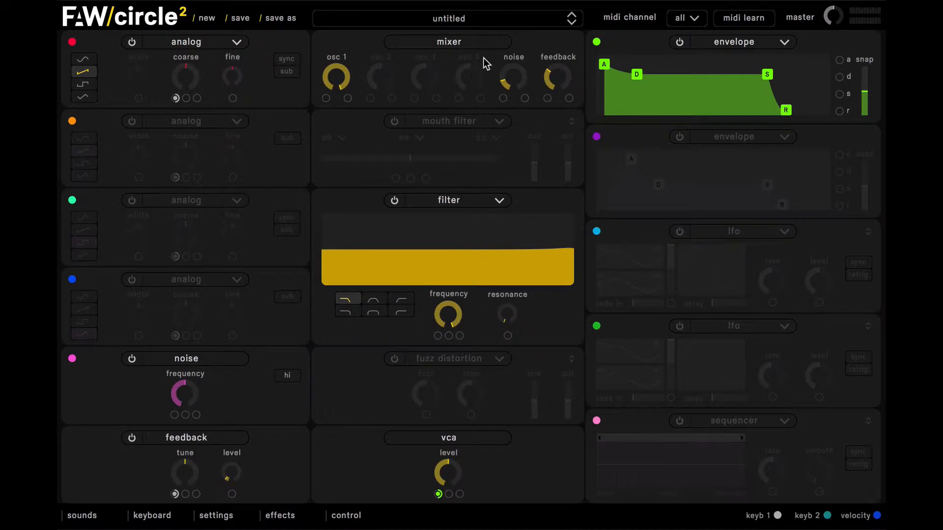
- Enable the blue LFO and choose the linear rising ramp as its upper waveform
click(680, 232)
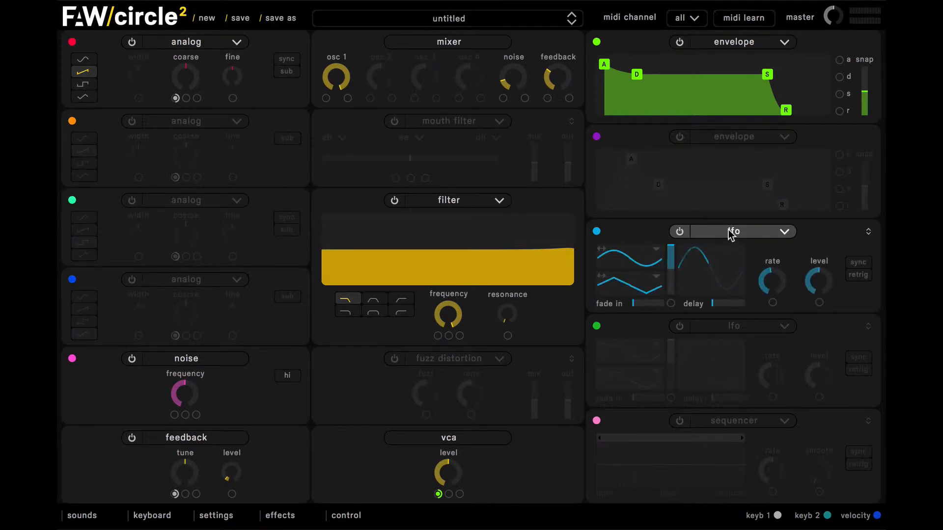
click(659, 249)
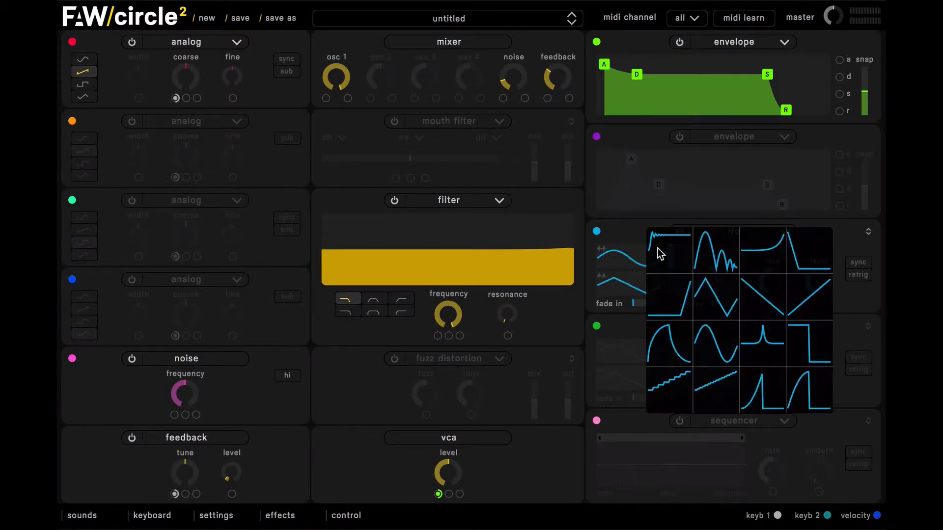
click(814, 289)
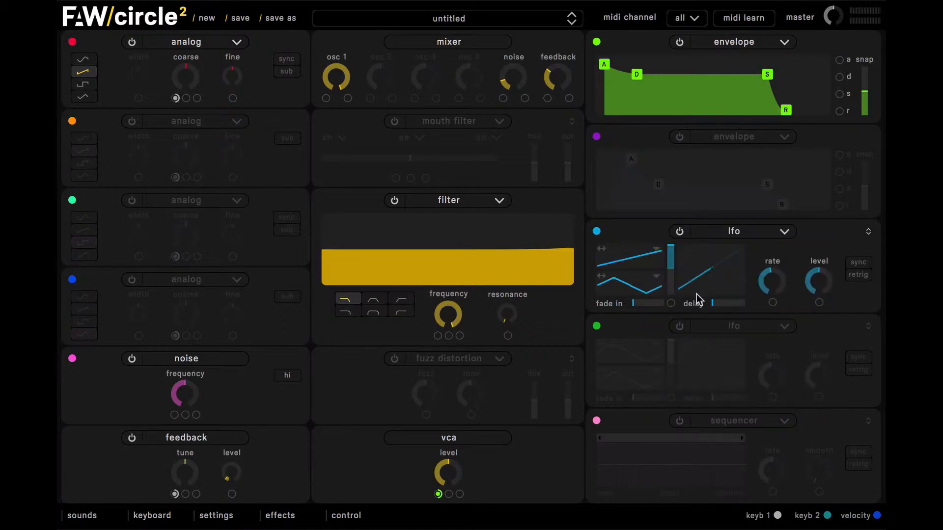
- Raise the blue LFO's level and assign it to the first oscillator's coarse pitch in the second modulation slot
drag(818, 288, 818, 279)
drag(597, 231, 249, 104)
drag(189, 103, 186, 99)
- Slow down the blue LFO's rate and turn on its retrigger
drag(772, 276, 774, 329)
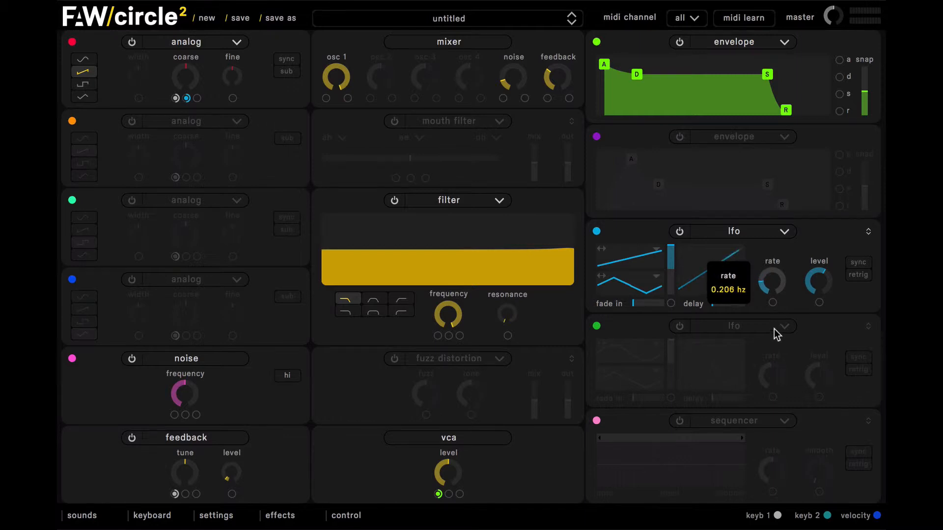
click(865, 276)
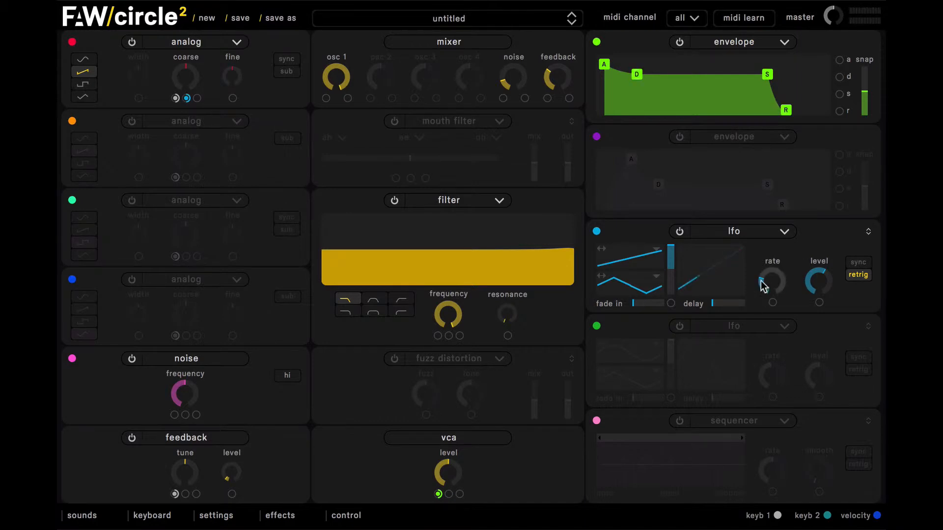
drag(773, 282, 772, 293)
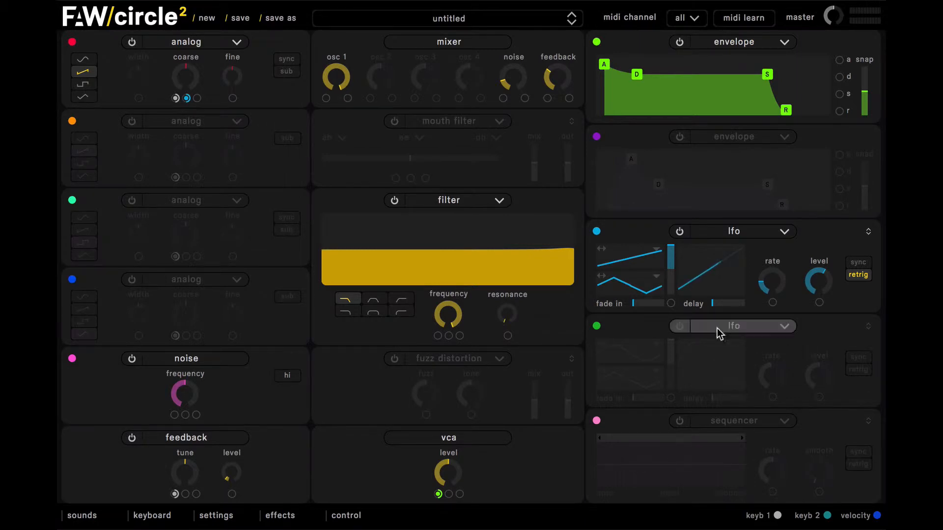
- Enable the green LFO and choose the stepped rising ramp as its upper waveform
click(682, 329)
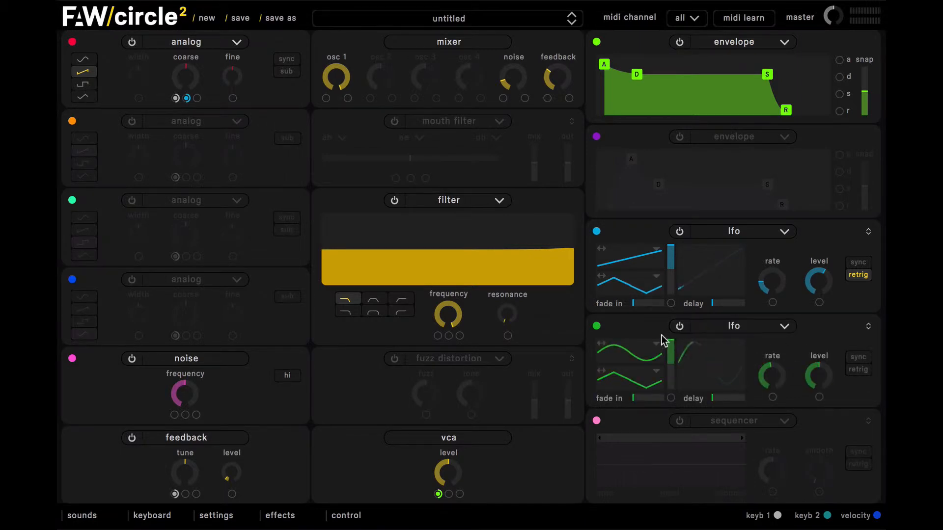
click(659, 349)
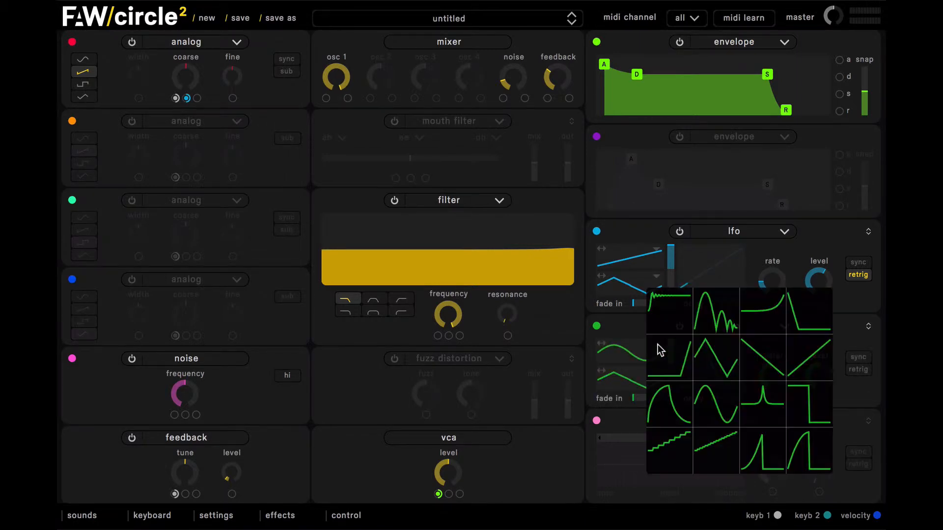
click(679, 448)
- Raise the green LFO's rate slightly and assign it to the third modulation slot of the first oscillator's coarse pitch
mouse_move(769, 389)
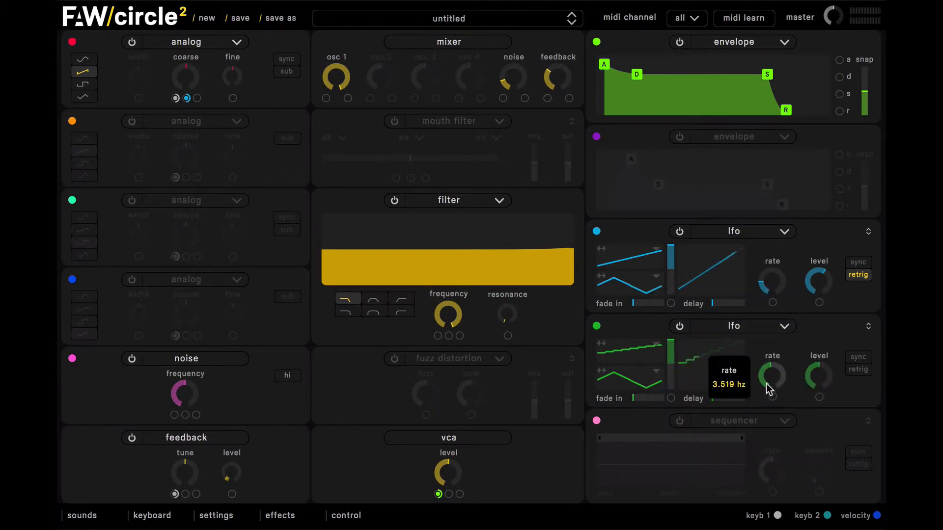
drag(766, 383, 751, 366)
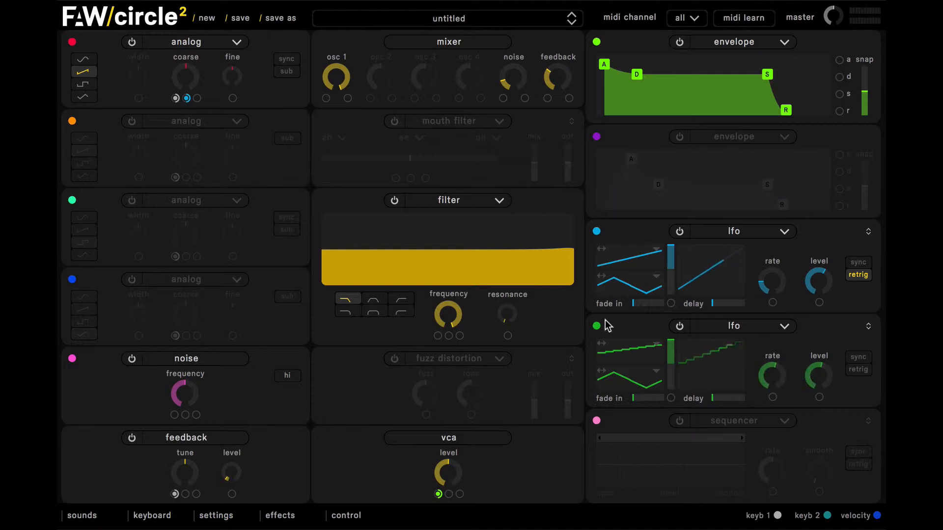
drag(597, 325, 199, 101)
drag(773, 392, 772, 376)
- Shape the green envelope with sustain level 1.000, a longer attack and snap at its minimum
drag(768, 75, 771, 45)
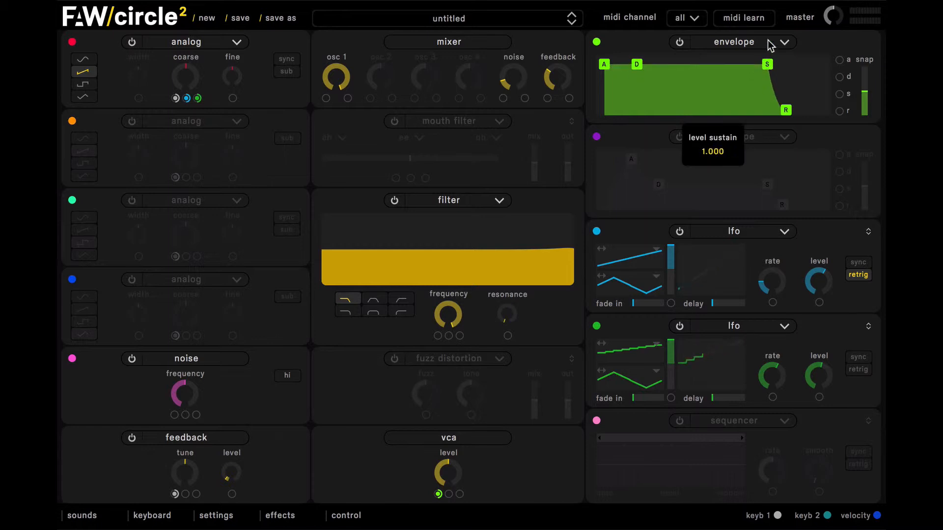
drag(604, 64, 643, 45)
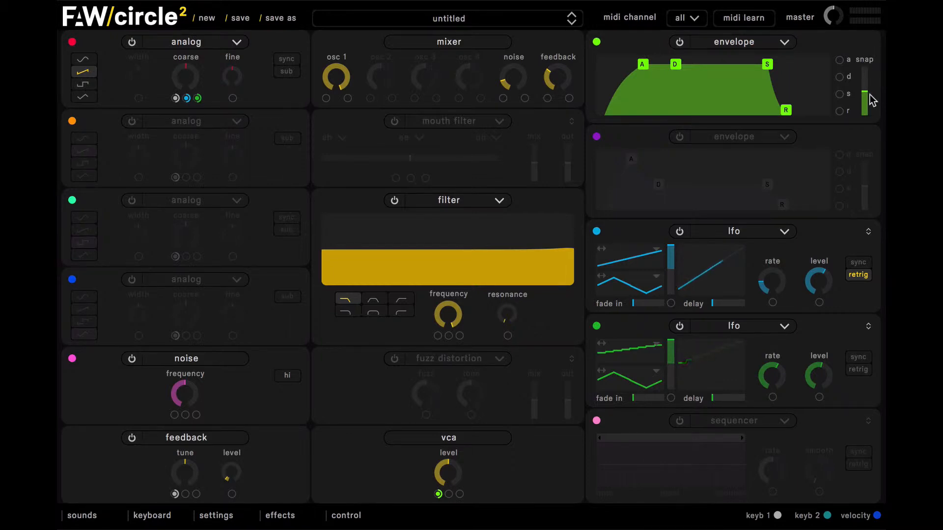
drag(865, 93, 864, 126)
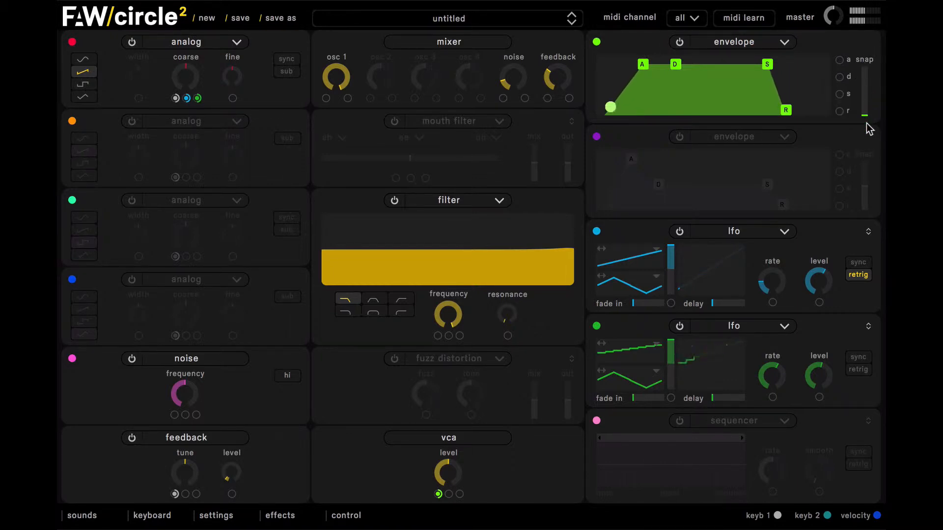
drag(643, 65, 656, 68)
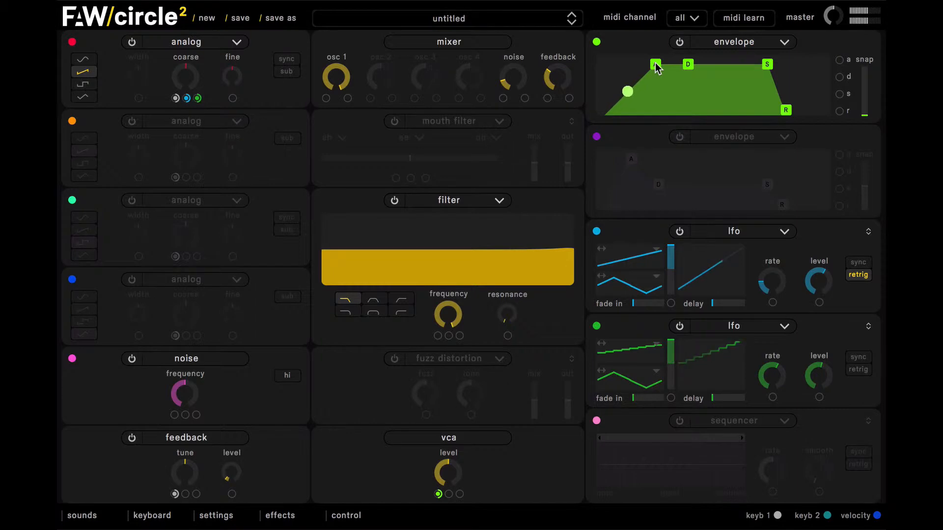
drag(656, 67, 651, 66)
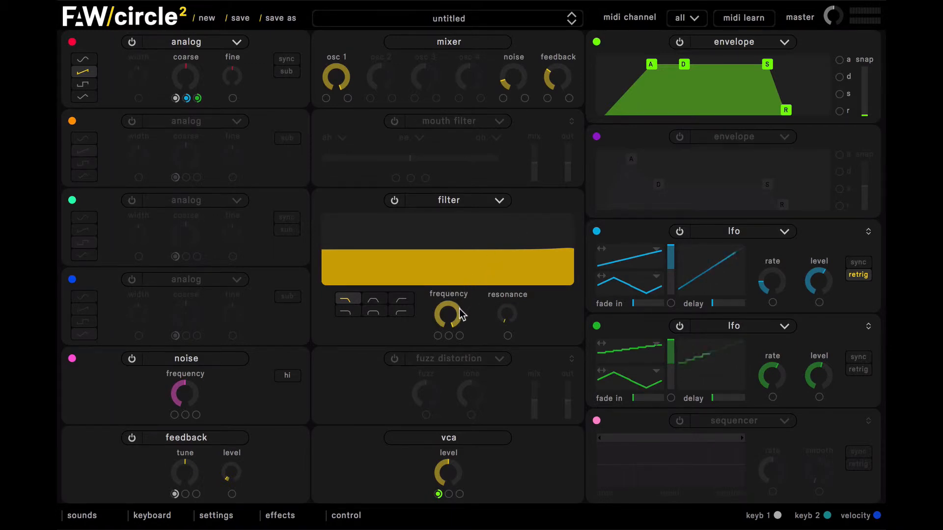
- Lower the low-pass filter's cutoff frequency to about three quarters and add a moderate amount of resonance
drag(461, 314, 472, 368)
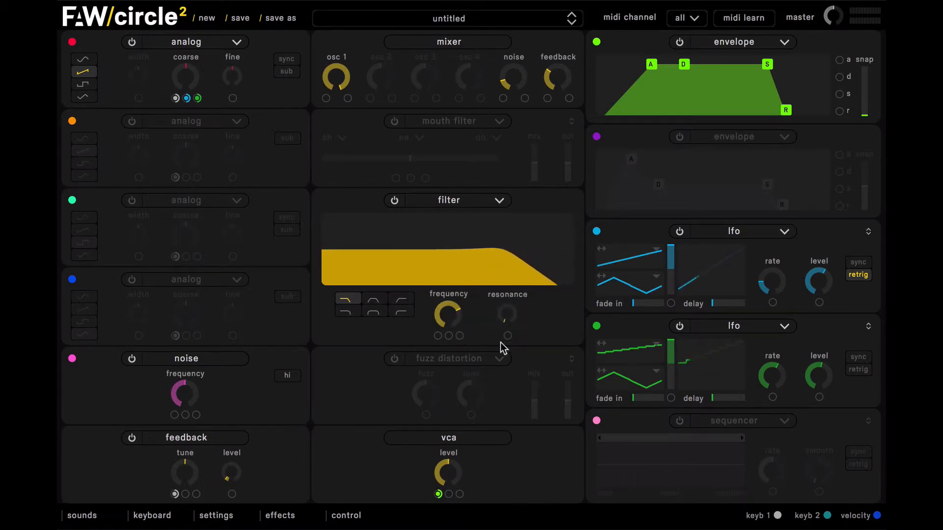
drag(510, 319, 476, 247)
drag(460, 323, 458, 319)
click(506, 314)
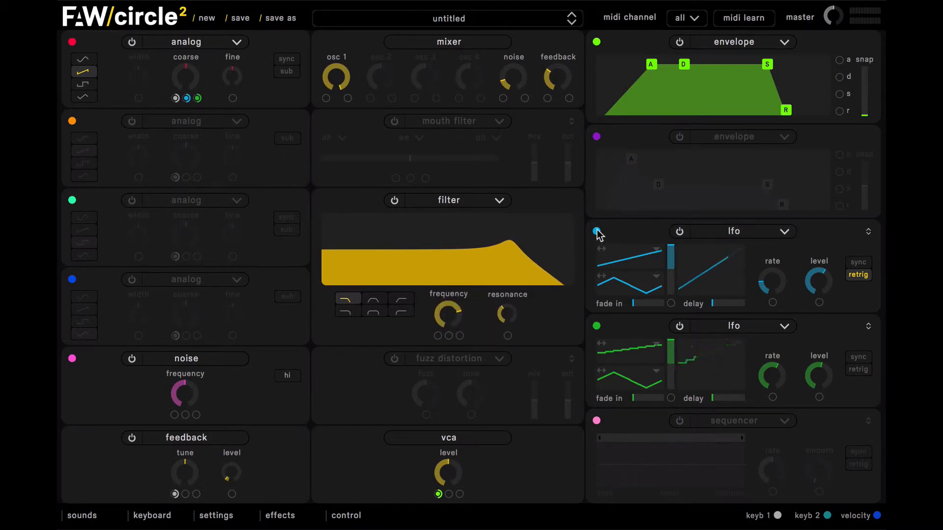
- Assign the blue LFO to the filter frequency and raise the resonance a little further
drag(597, 232, 439, 343)
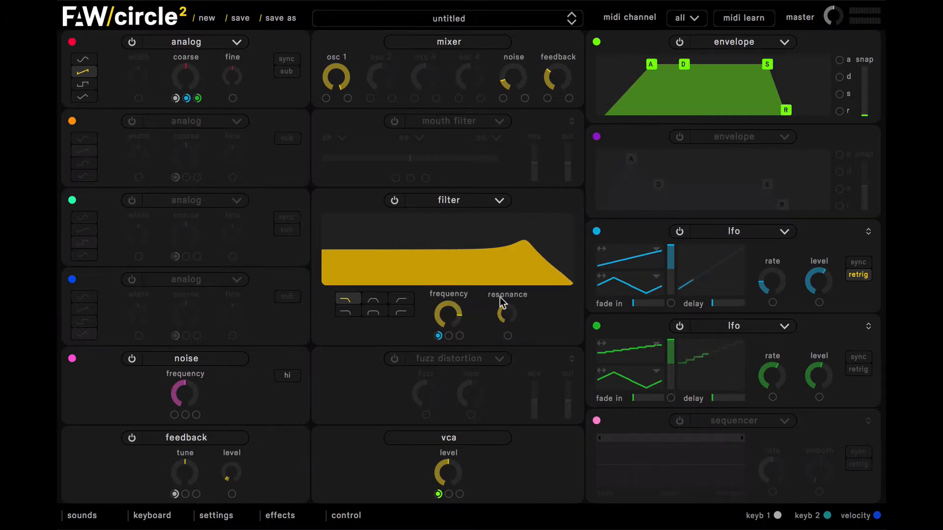
drag(506, 311, 499, 284)
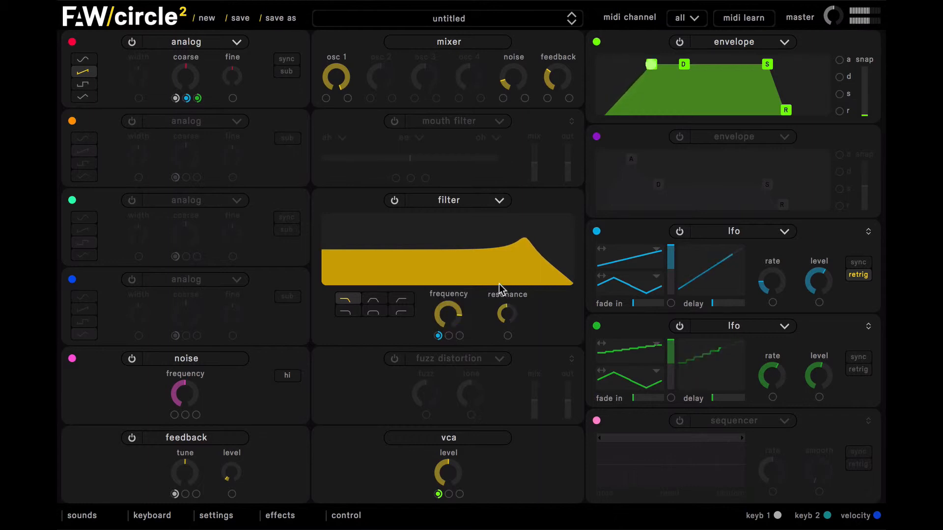
mouse_move(436, 335)
drag(451, 320, 451, 329)
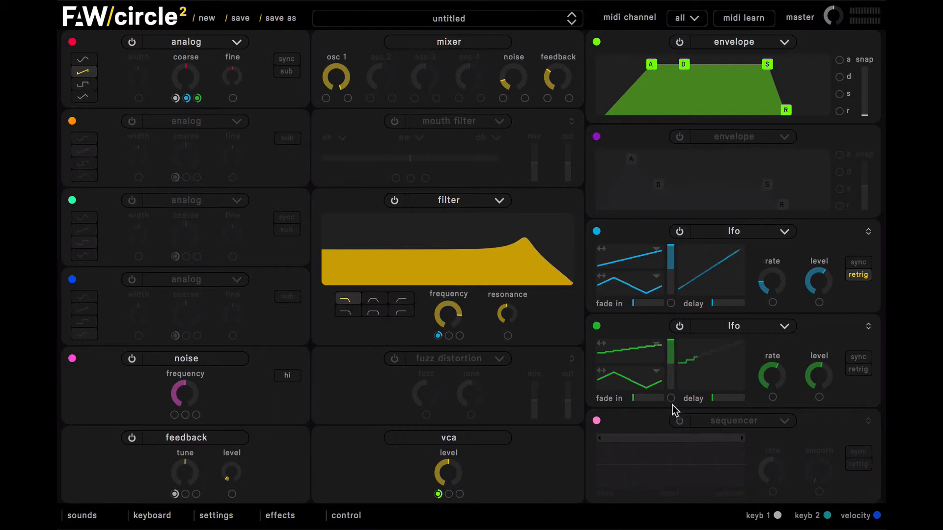
- Enable the pink sequencer module and change it to an LFO
click(680, 422)
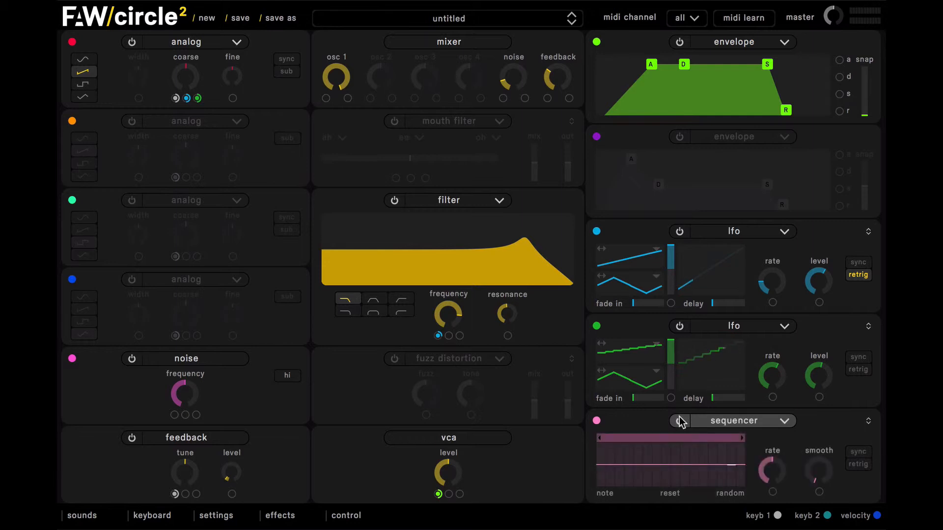
click(722, 421)
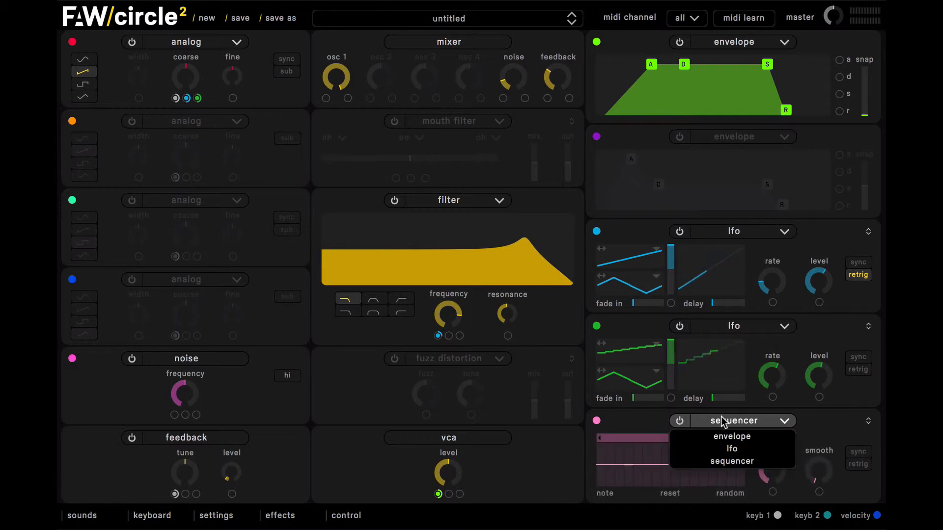
click(732, 450)
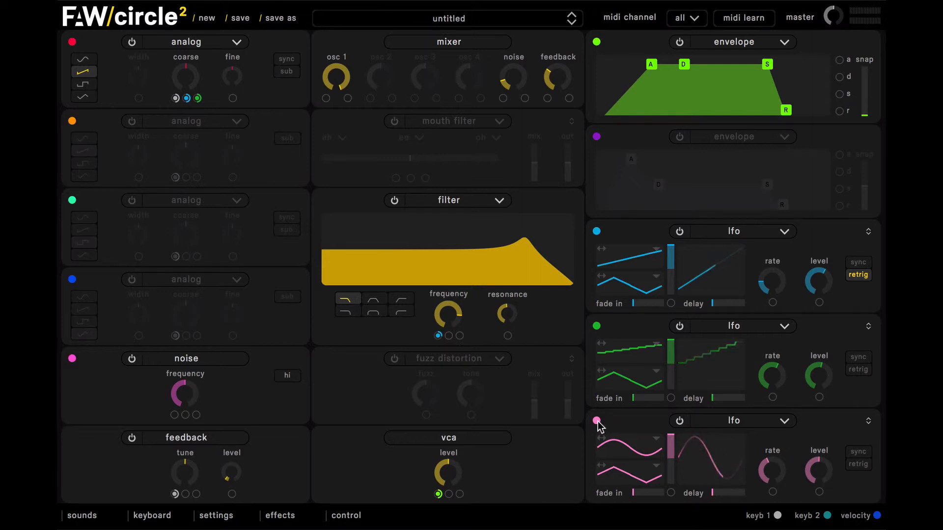
- Assign the pink LFO to the filter frequency's second modulation slot and reduce its level to a small amount
drag(596, 421, 452, 341)
drag(834, 479, 830, 529)
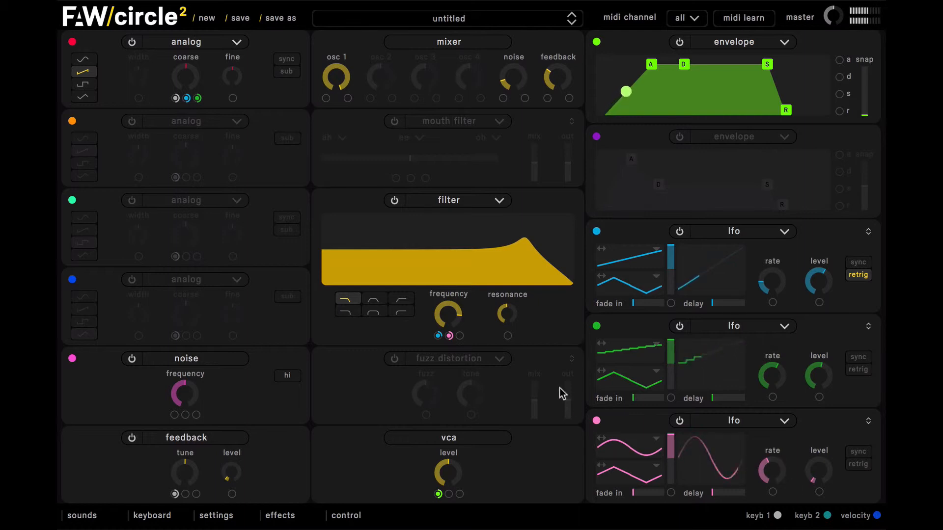
mouse_move(450, 337)
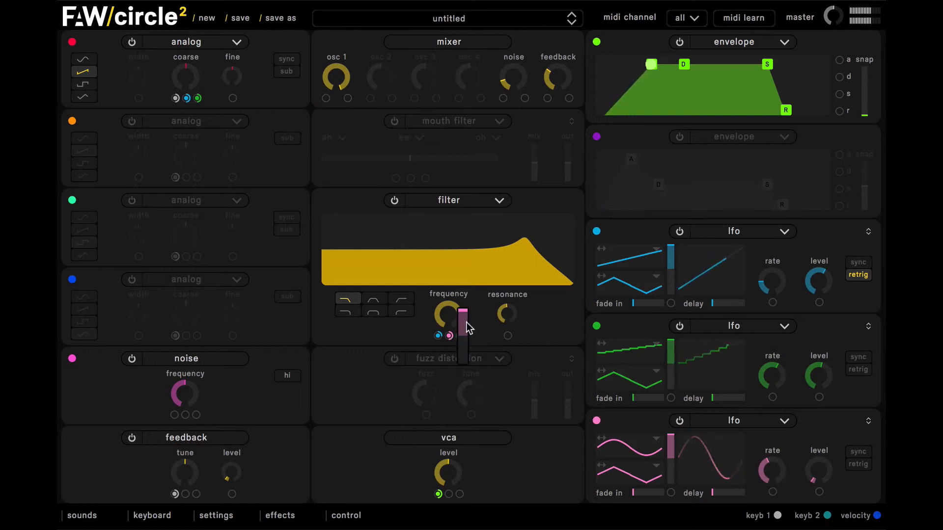
drag(466, 328, 466, 338)
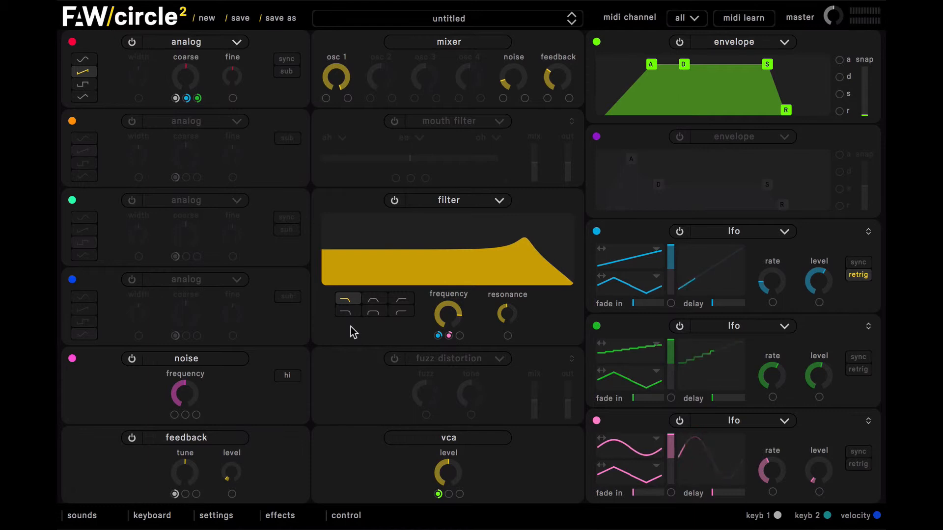
- Enable the first effect slot, change it to a reverb and load the huge hall preset
click(274, 513)
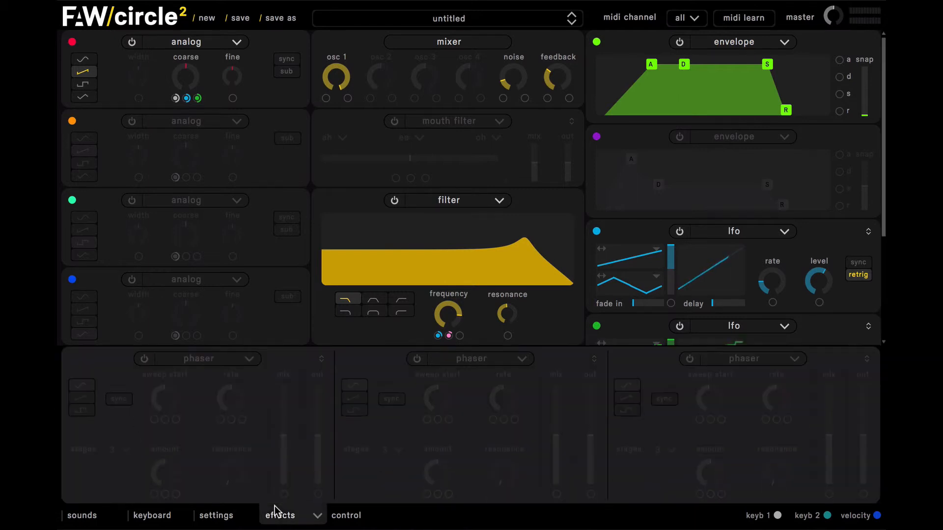
click(149, 360)
click(197, 360)
click(196, 386)
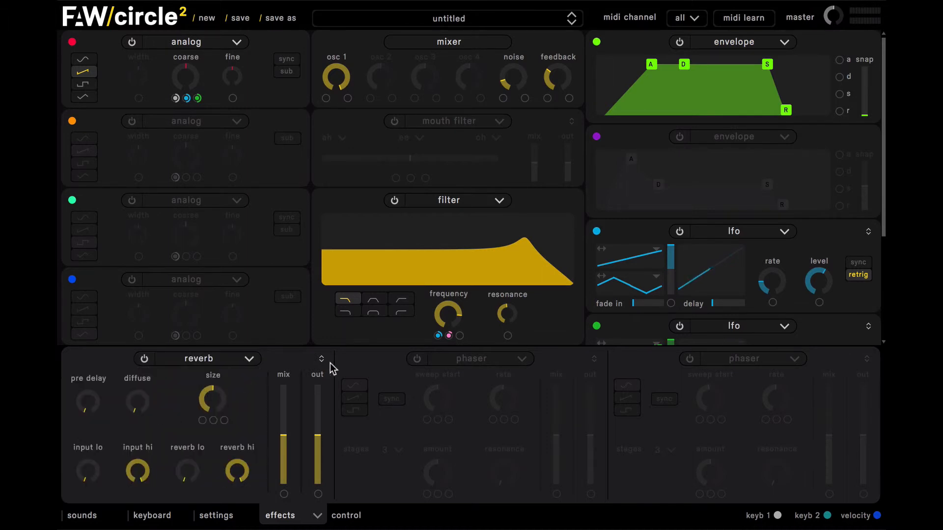
click(320, 360)
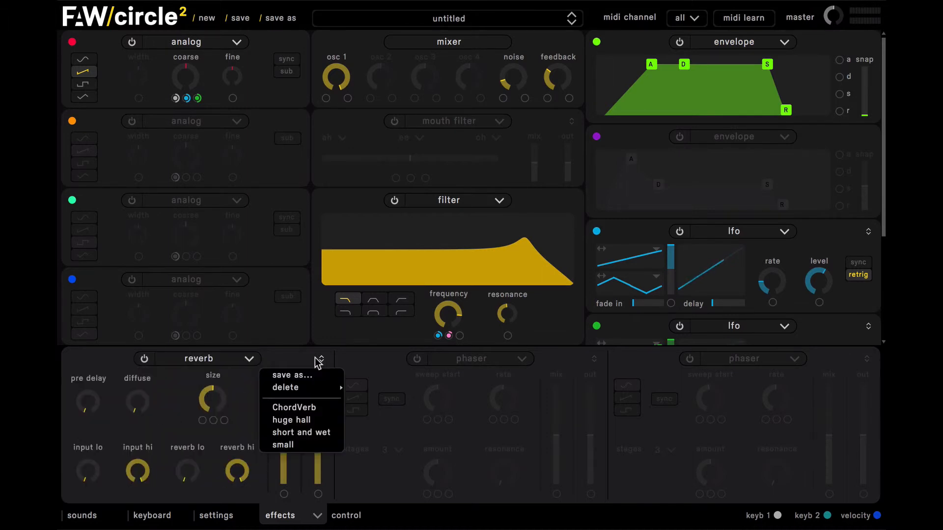
click(321, 423)
- Raise the reverb's size to about 0.8 and lower its mix to about a quarter
drag(213, 399, 245, 468)
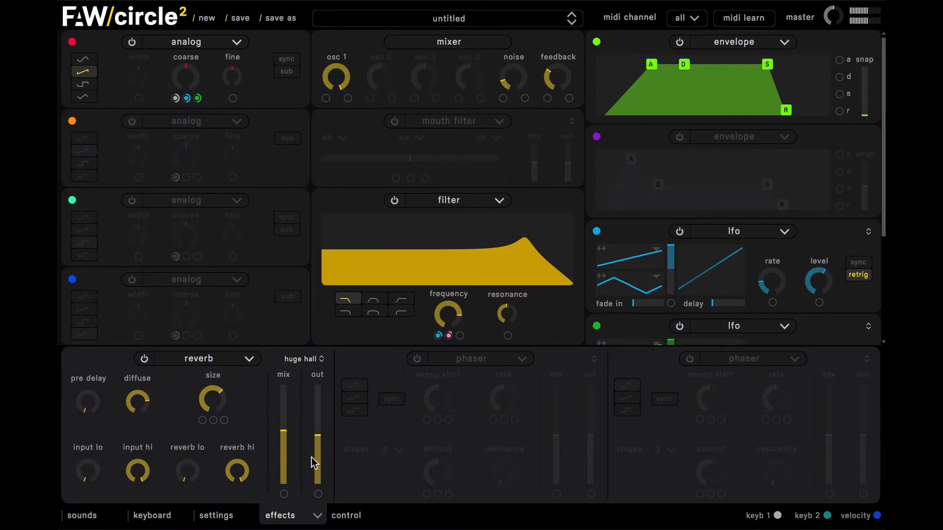
click(286, 463)
drag(208, 395, 205, 383)
click(286, 459)
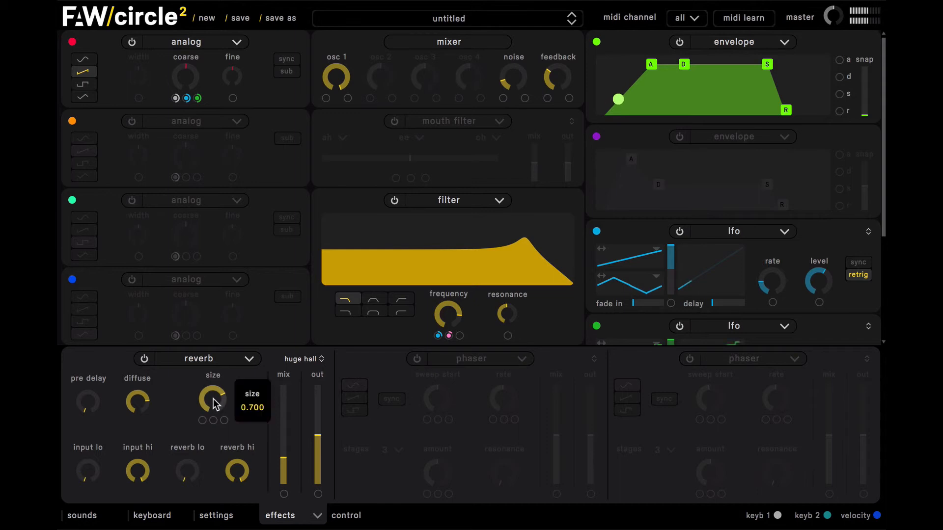
drag(211, 393, 207, 381)
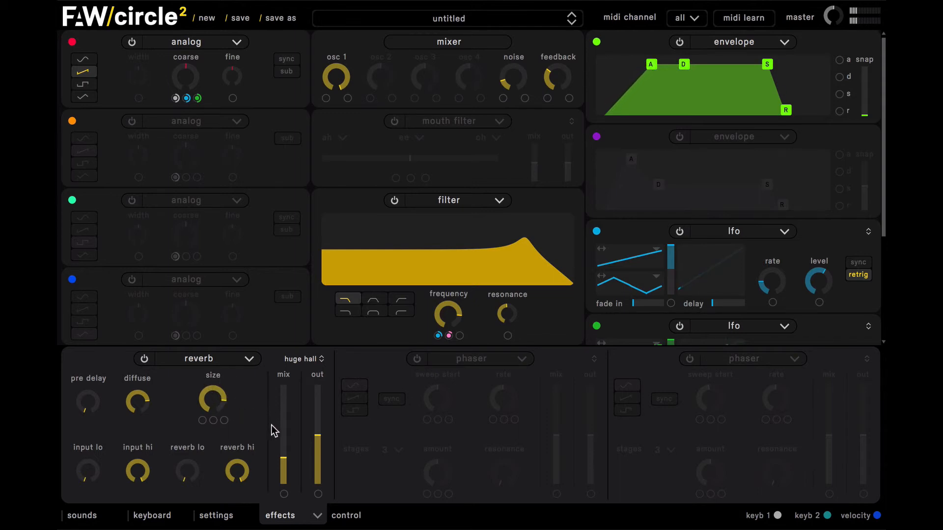
- Enable the second effect slot and change it from phaser to double echo
click(412, 358)
click(487, 359)
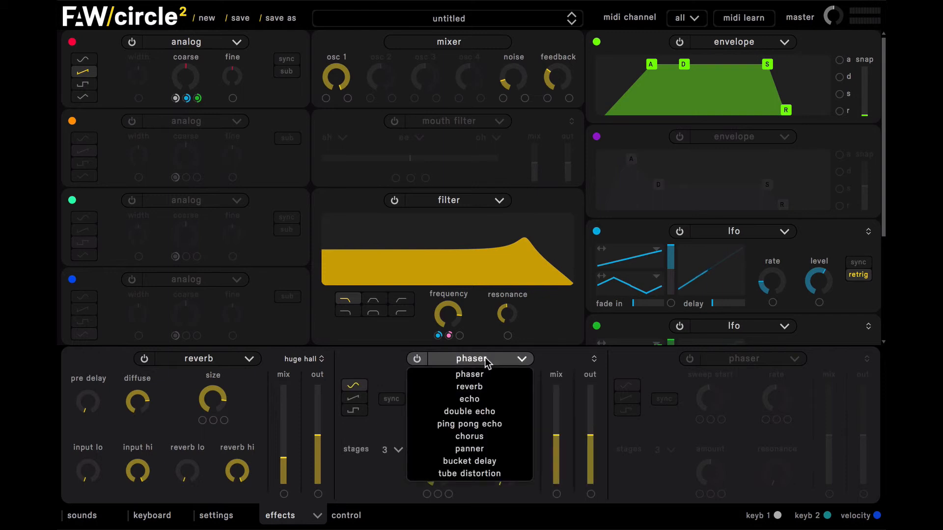
click(470, 412)
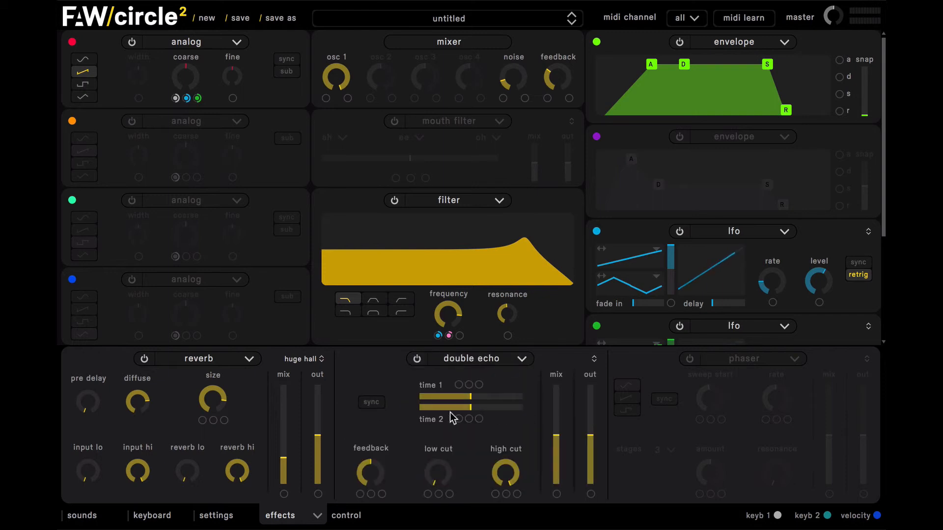
- Sync the double echo, shorten time 1 to about a fifth and time 2 to about a quarter, and raise the low cut to about 30%
click(371, 403)
click(447, 397)
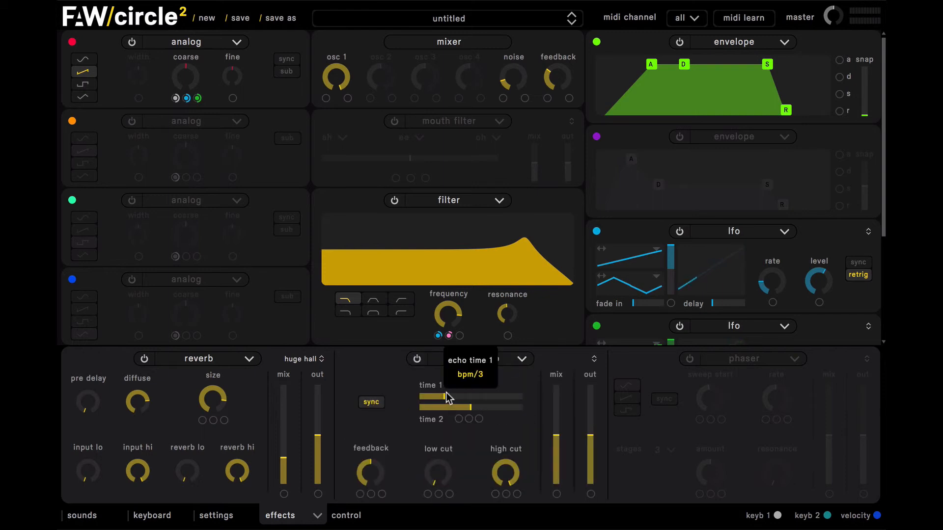
click(448, 407)
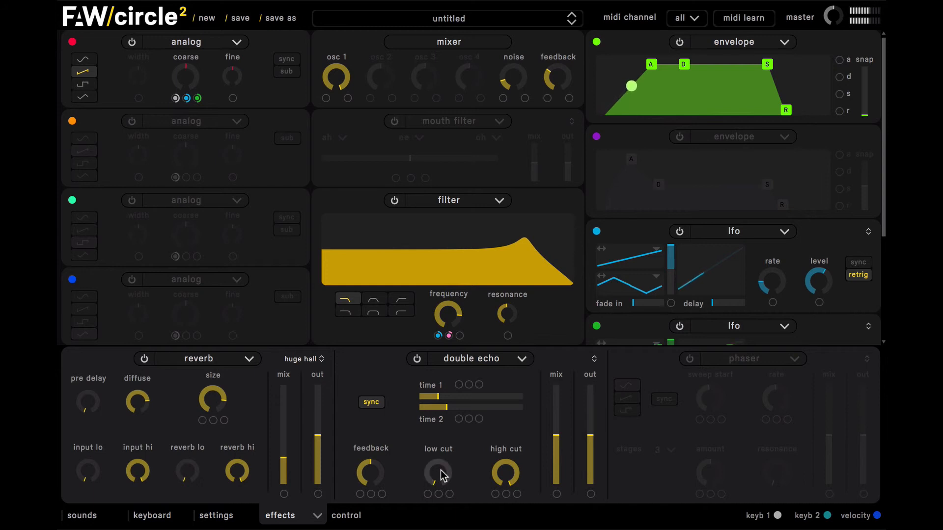
drag(444, 475, 408, 408)
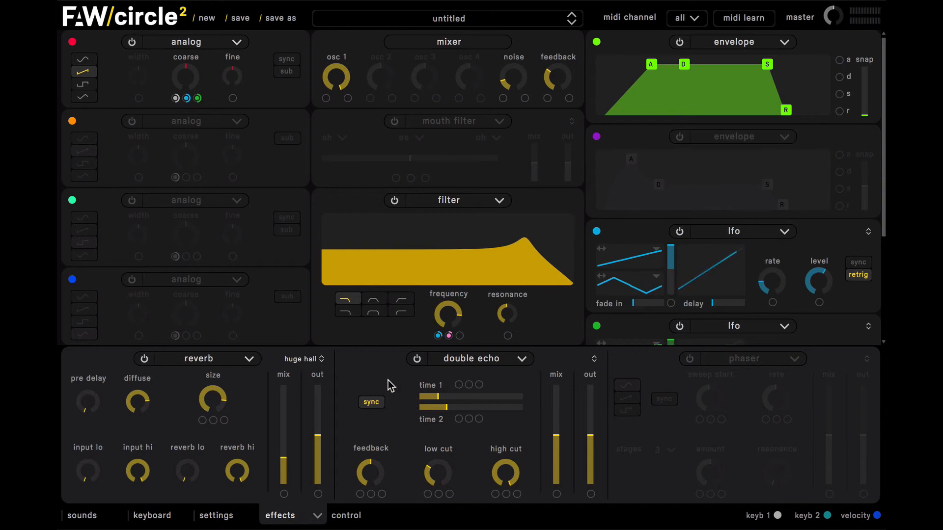
- Enable the purple envelope and shape it with a longer attack, minimum snap and full sustain
click(681, 137)
drag(631, 159, 658, 157)
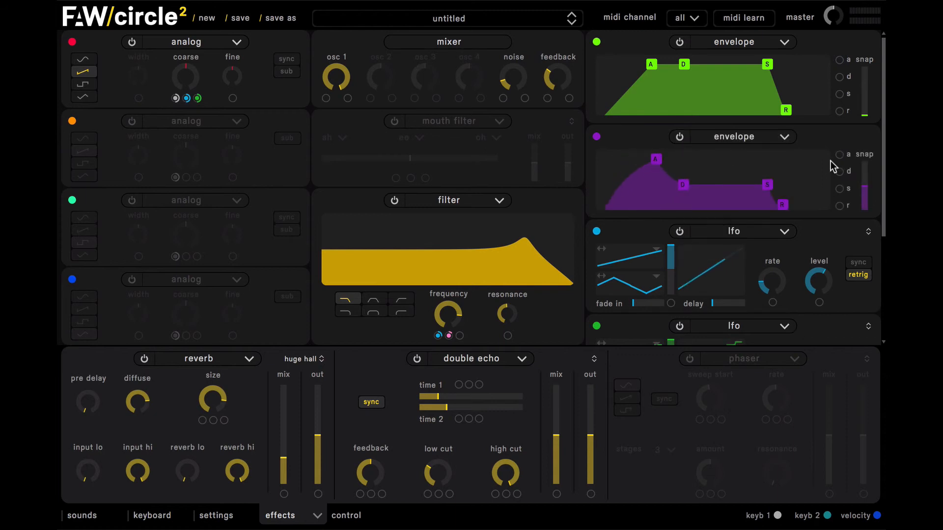
drag(865, 187, 869, 233)
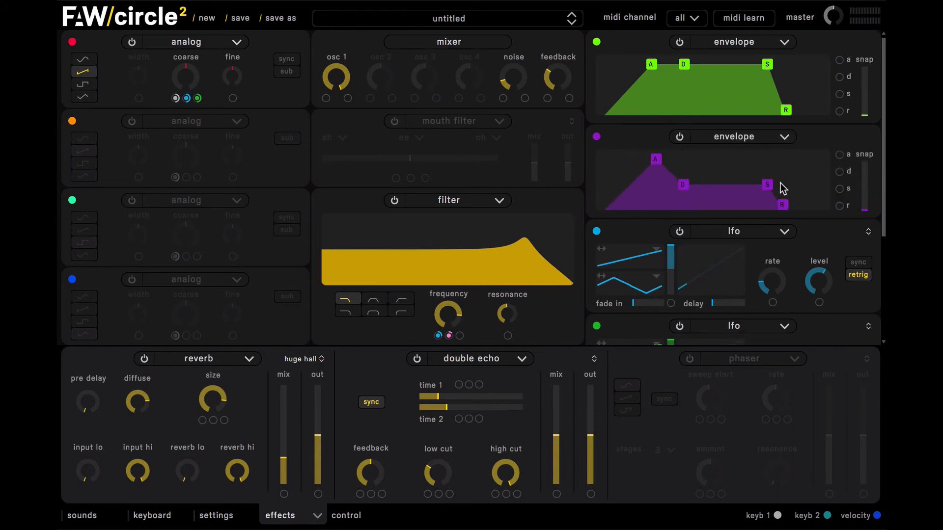
drag(767, 188, 765, 140)
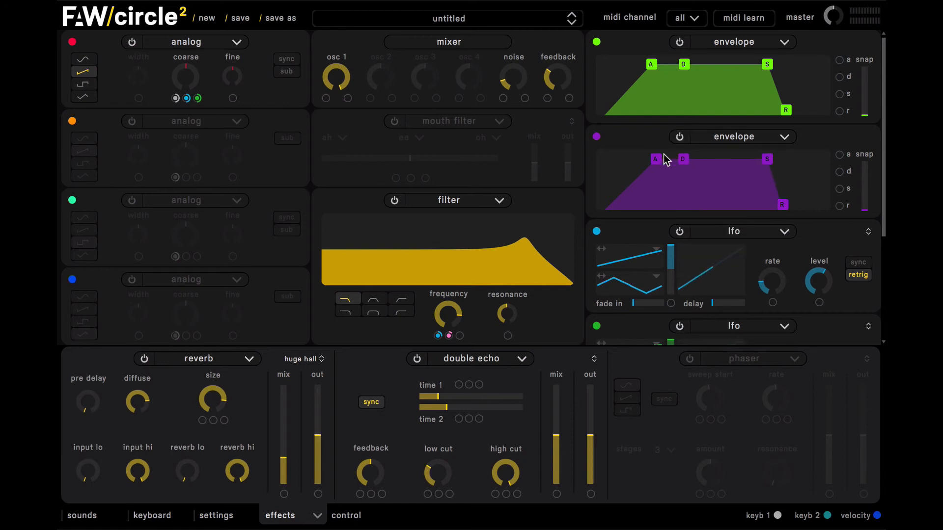
drag(657, 156, 654, 158)
- Assign the purple envelope to the reverb and double echo mixes, and lower the double echo's mix to about a quarter
drag(597, 138, 284, 495)
drag(597, 137, 557, 495)
drag(557, 444, 556, 452)
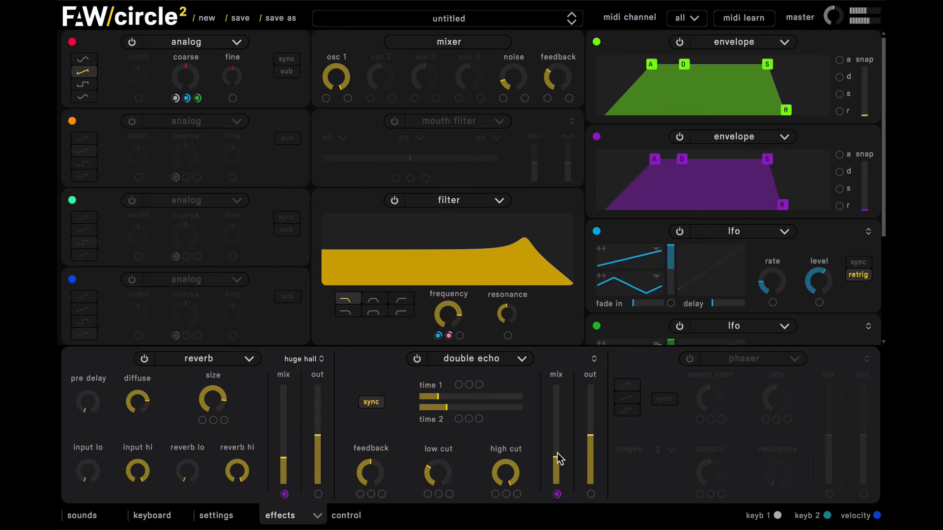
- Shorten the purple envelope's attack slightly and close the effects section
drag(658, 169, 653, 161)
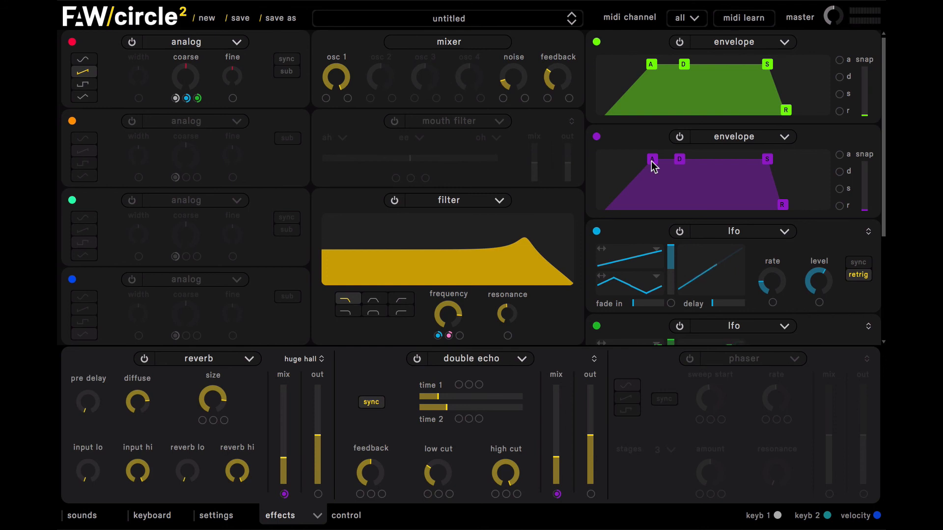
click(309, 516)
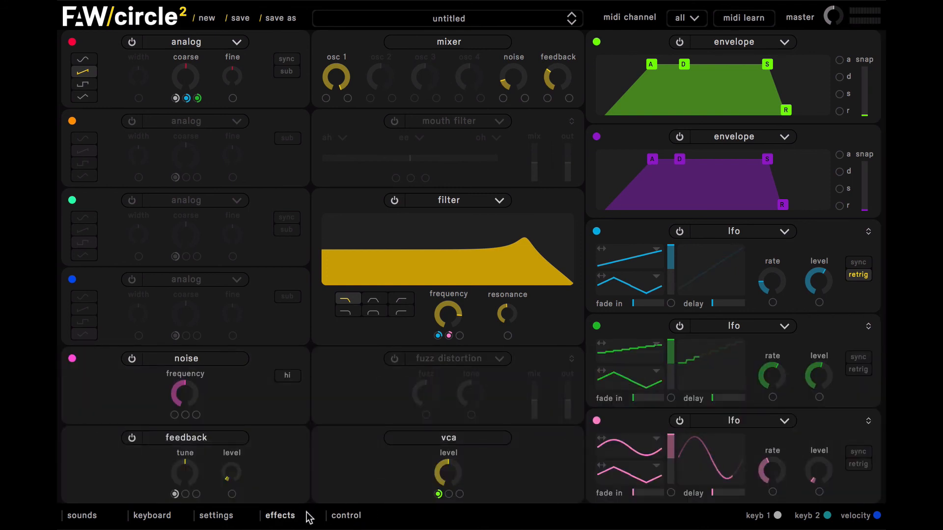